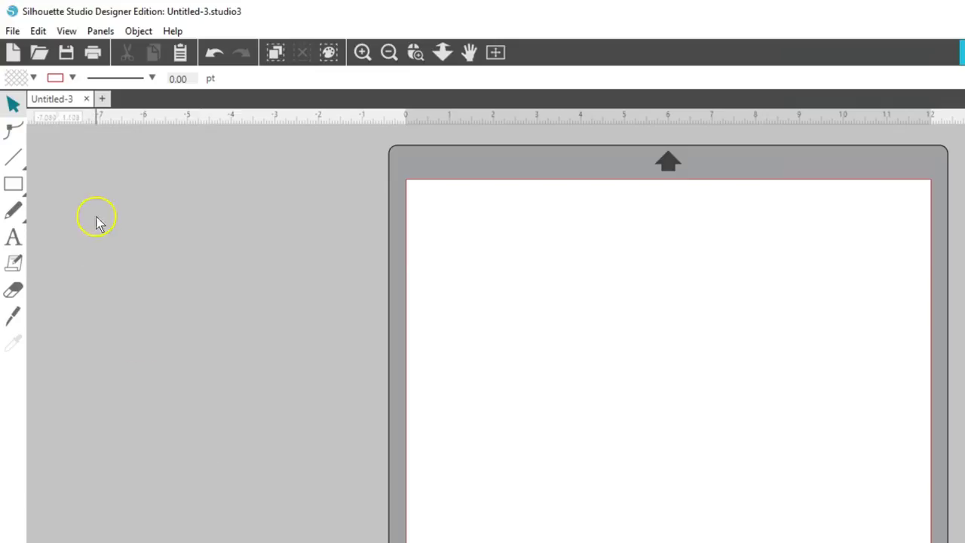
Step: Open ep_fall_leaves.svg from the Open dialog, leaving the file-type filter unchanged
{"action": "left_click", "coordinate": [38, 54]}
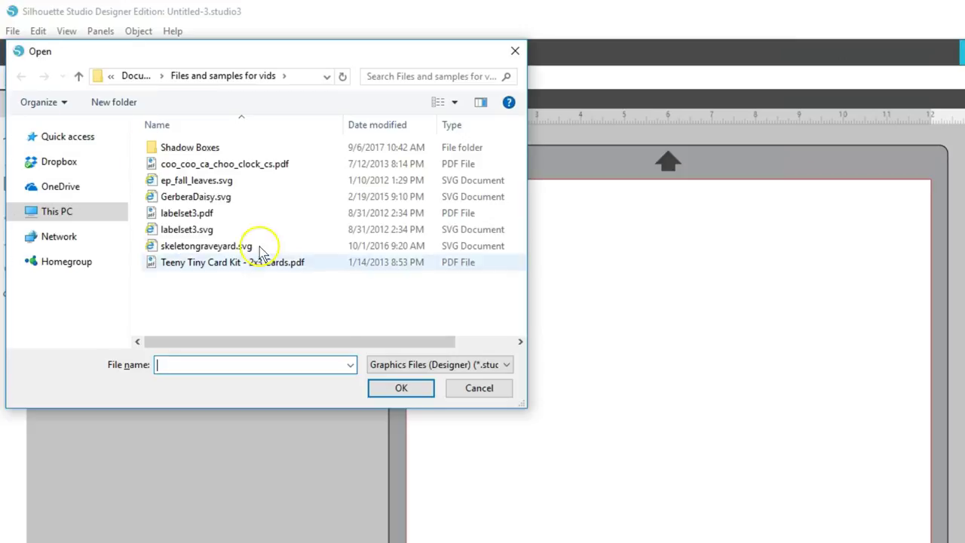
{"action": "left_click", "coordinate": [505, 365]}
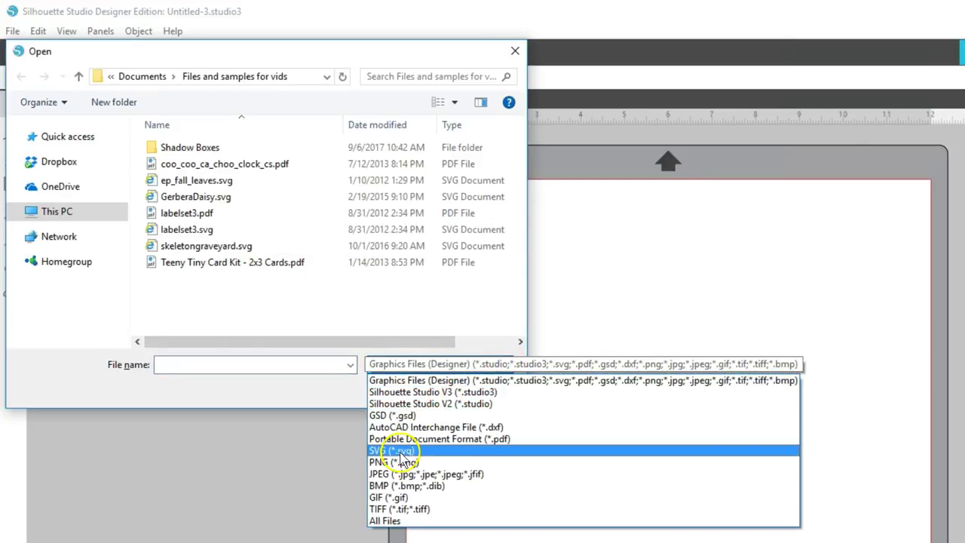
{"action": "left_click", "coordinate": [226, 209]}
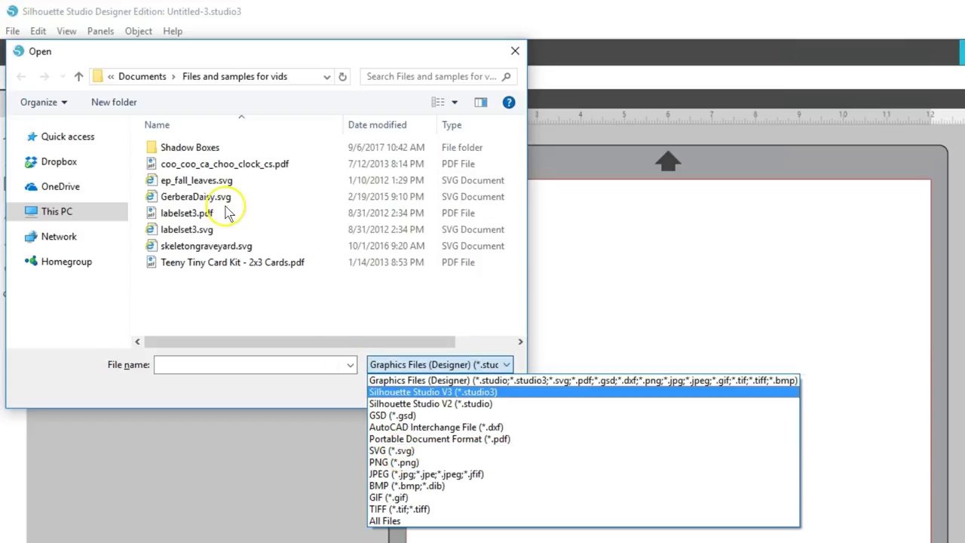
{"action": "left_click", "coordinate": [219, 184]}
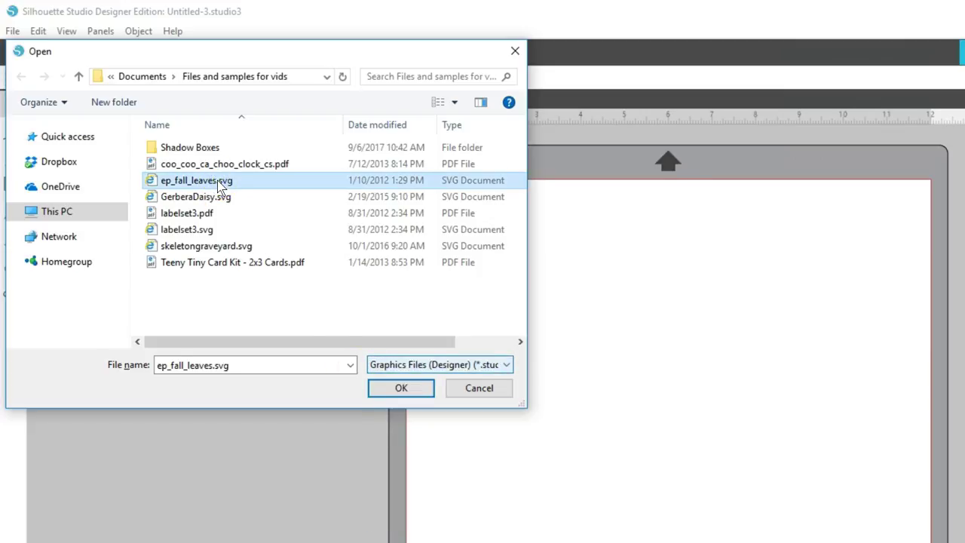
{"action": "left_click", "coordinate": [218, 185]}
{"action": "left_click", "coordinate": [388, 388]}
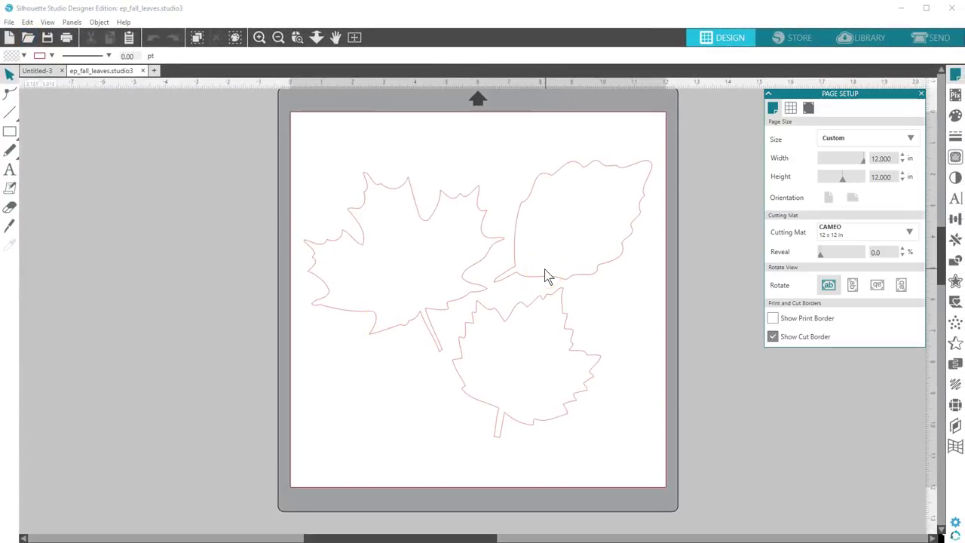
{"action": "left_click", "coordinate": [925, 39]}
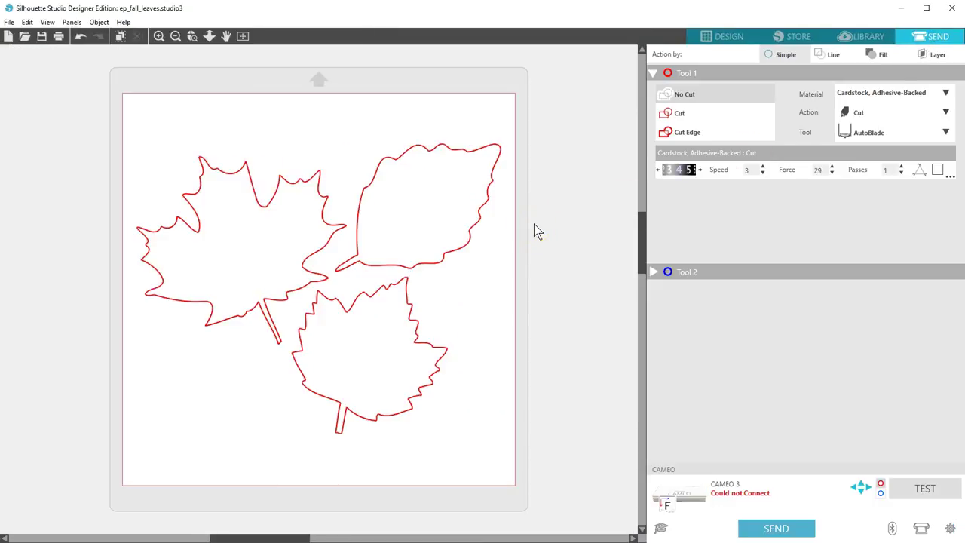
Step: Go back to the Design page and open the labelset3 label file
{"action": "left_click", "coordinate": [725, 36]}
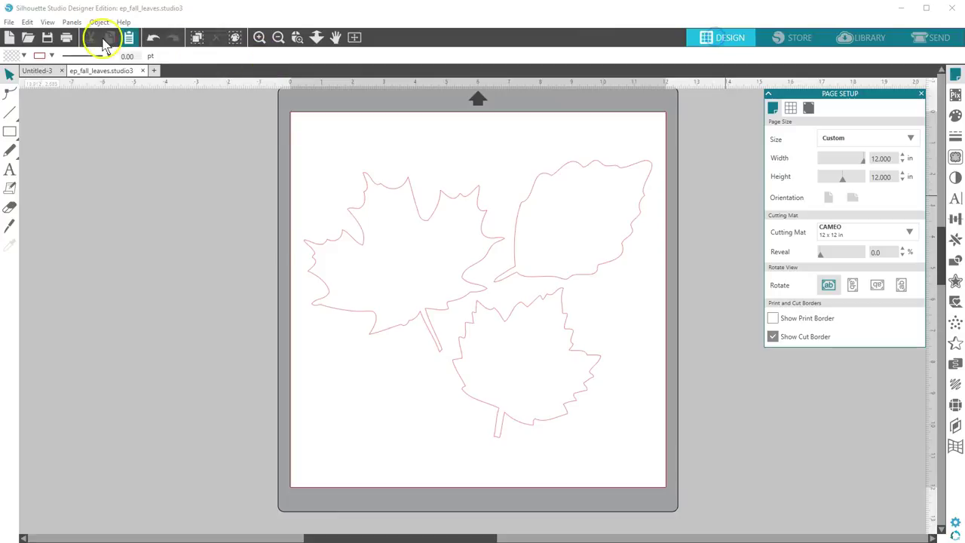
{"action": "left_click", "coordinate": [29, 39]}
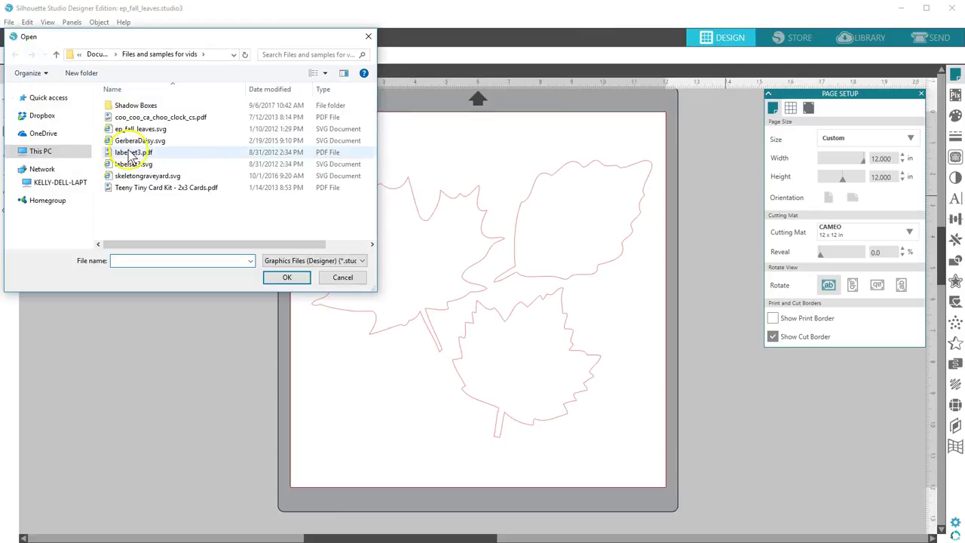
{"action": "left_click", "coordinate": [132, 165]}
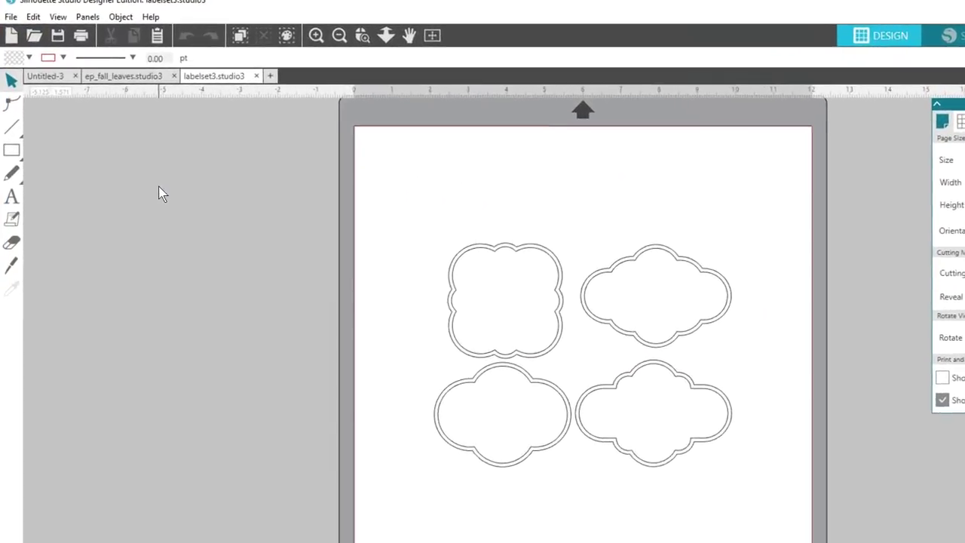
Step: Set all four labels' line thickness to 0.00 pt and check it in Line Style
{"action": "left_click", "coordinate": [454, 269]}
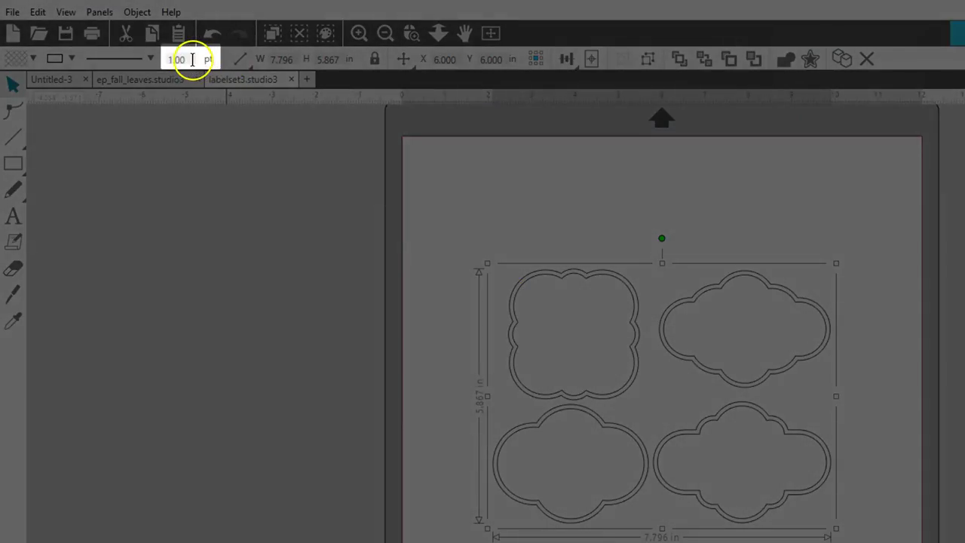
{"action": "left_click", "coordinate": [193, 59]}
{"action": "left_click_drag", "start_coordinate": [188, 59], "coordinate": [162, 60]}
{"action": "type", "text": "0.0"}
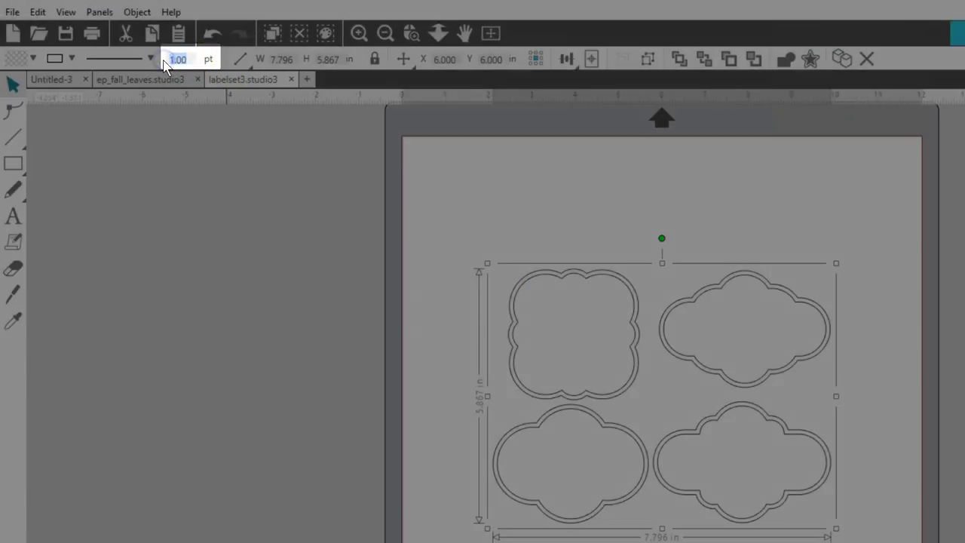
{"action": "type", "text": "0"}
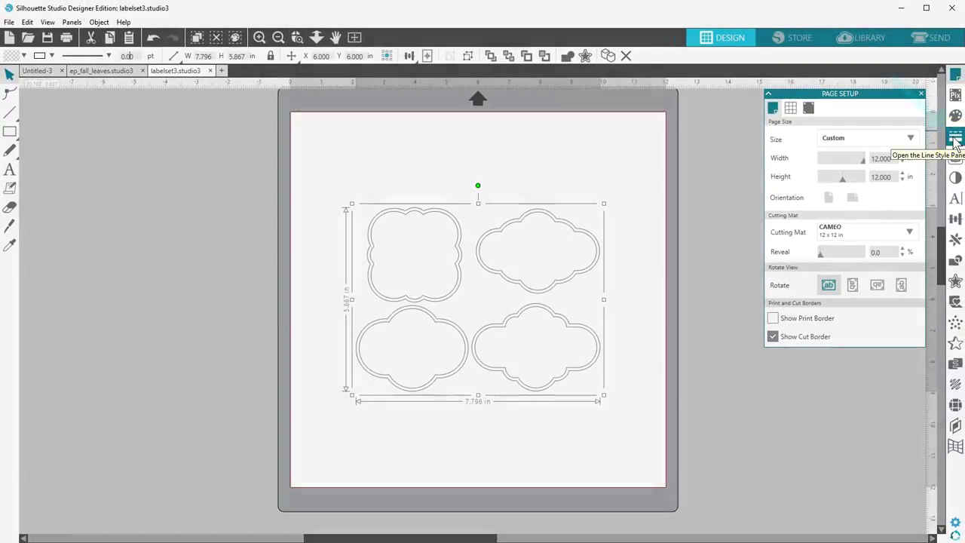
{"action": "left_click", "coordinate": [956, 138]}
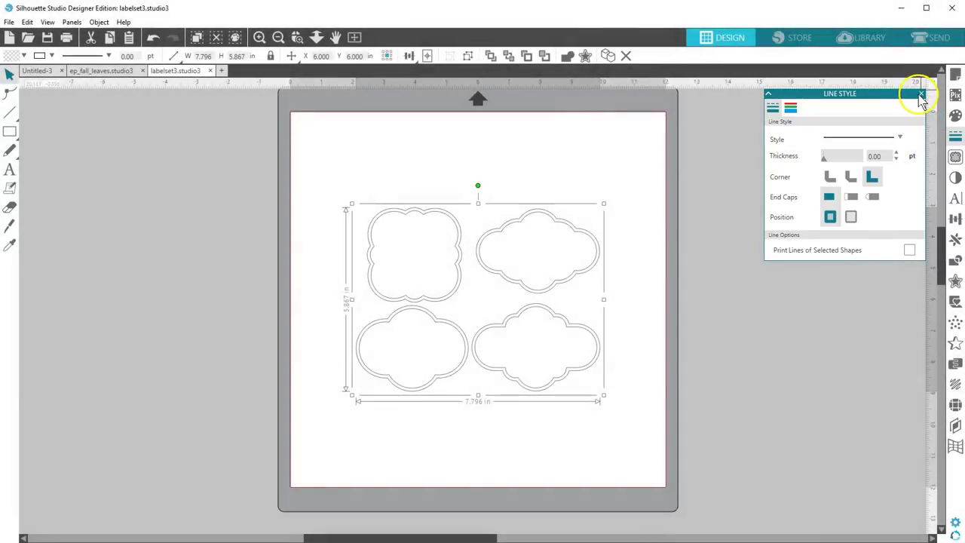
Step: Set the four labels to Cut with Cut Edge in the Send panel, then return to Design
{"action": "left_click", "coordinate": [922, 95]}
{"action": "left_click", "coordinate": [934, 38]}
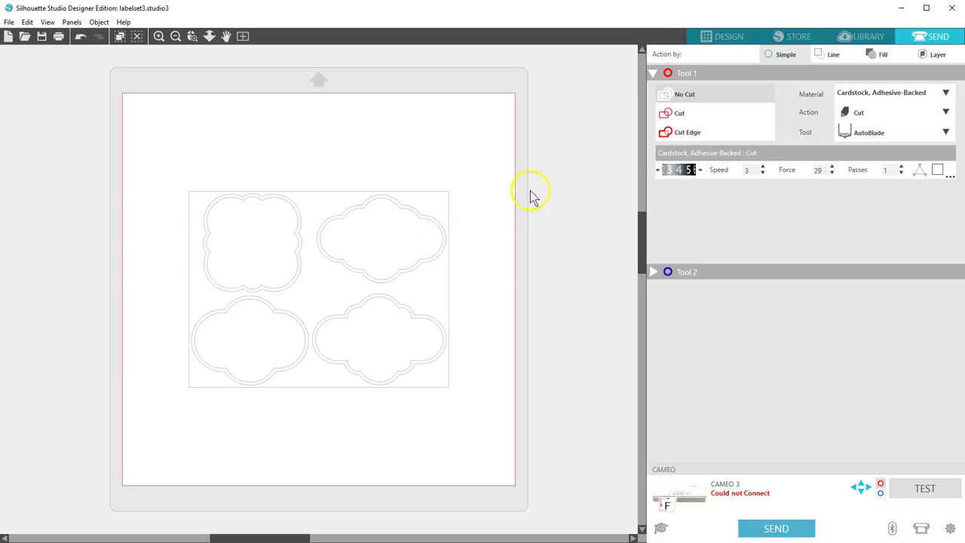
{"action": "left_click", "coordinate": [681, 116]}
{"action": "left_click", "coordinate": [685, 132]}
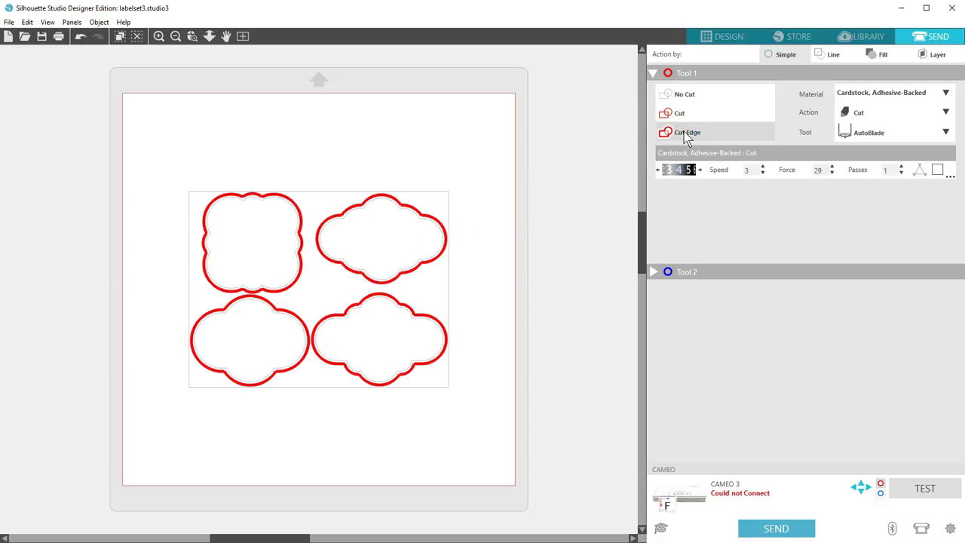
{"action": "left_click", "coordinate": [727, 37]}
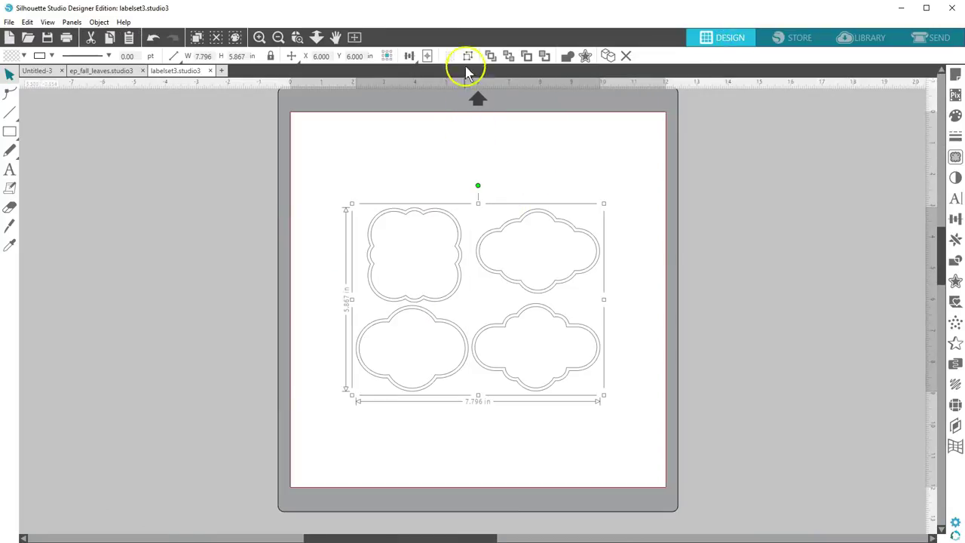
Step: Ungroup the labels and fill only the top-left label yellow
{"action": "left_click", "coordinate": [467, 56]}
{"action": "left_click", "coordinate": [366, 168]}
{"action": "left_click", "coordinate": [386, 217]}
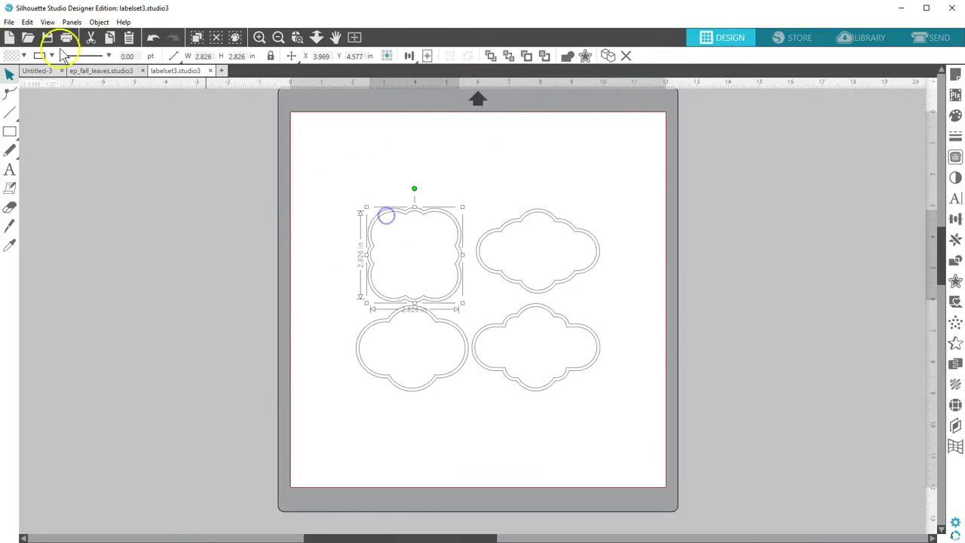
{"action": "left_click", "coordinate": [24, 55]}
{"action": "left_click", "coordinate": [56, 134]}
{"action": "left_click", "coordinate": [373, 217]}
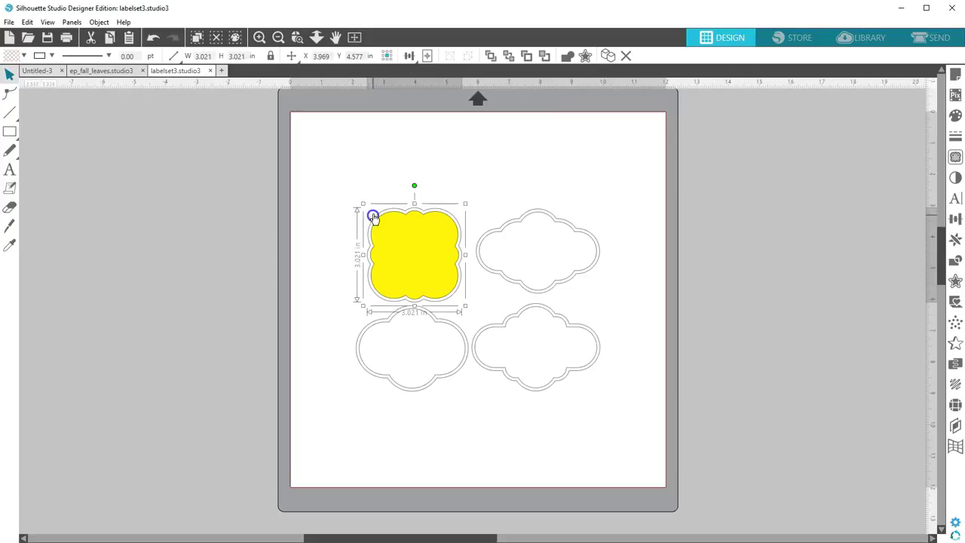
Step: Give the yellow label a green outline and enlarge it to about 4.25 in
{"action": "left_click", "coordinate": [24, 55]}
{"action": "left_click", "coordinate": [138, 80]}
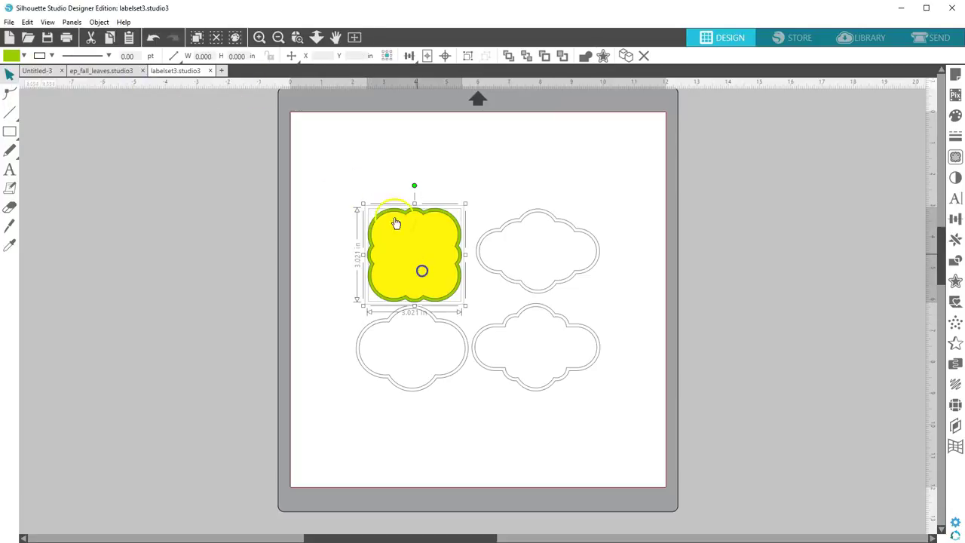
{"action": "left_click_drag", "start_coordinate": [363, 203], "coordinate": [334, 156]}
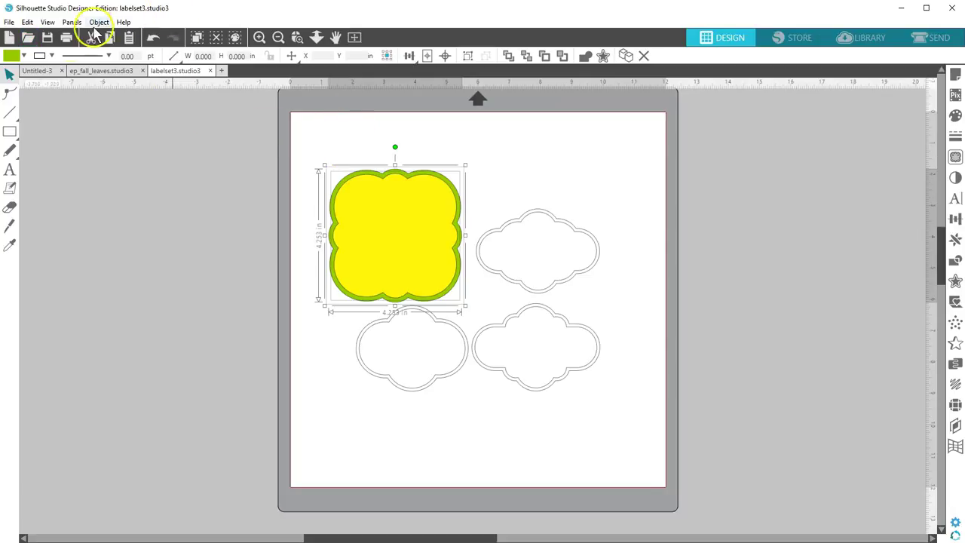
Step: Import coo_coo_ca_choo_clock_cs.pdf as grouped vector shapes
{"action": "left_click", "coordinate": [28, 40]}
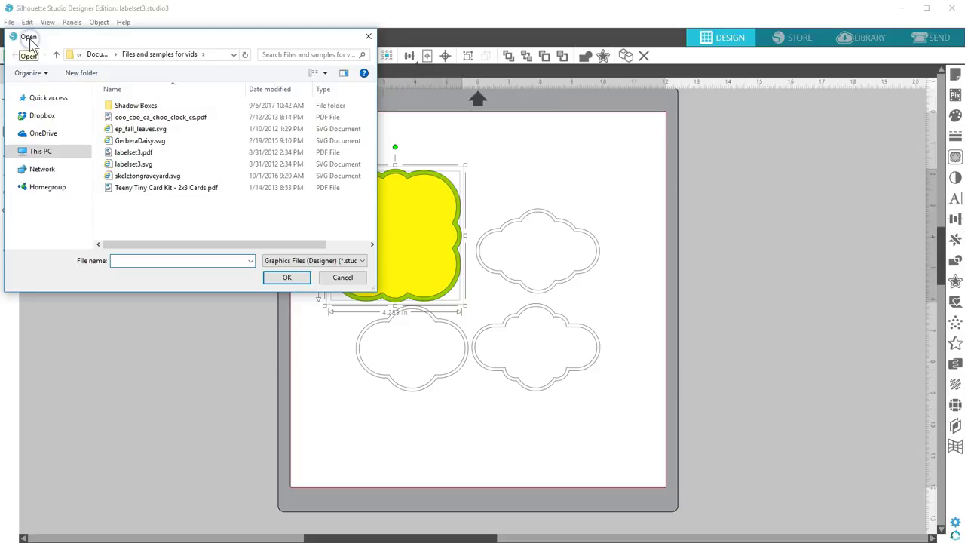
{"action": "double_click", "coordinate": [171, 120]}
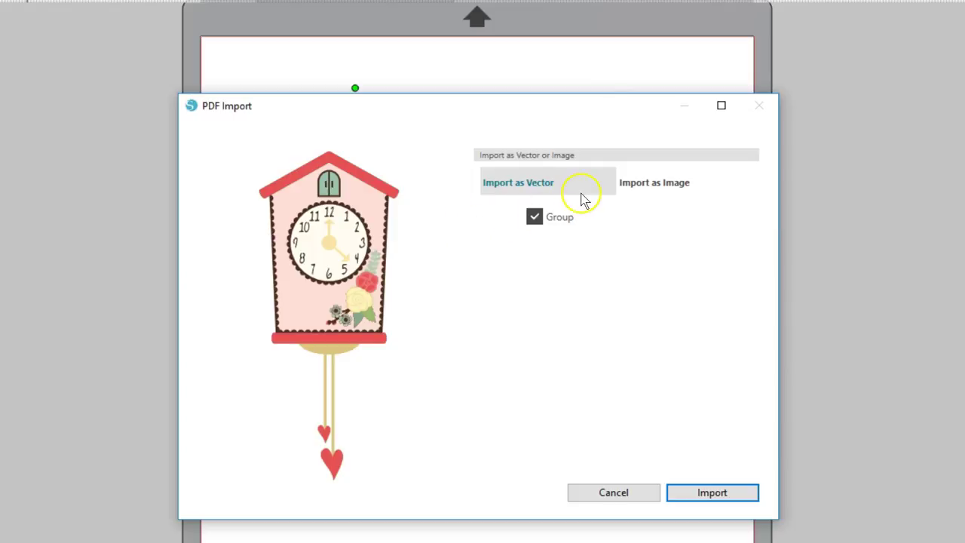
{"action": "left_click", "coordinate": [684, 492]}
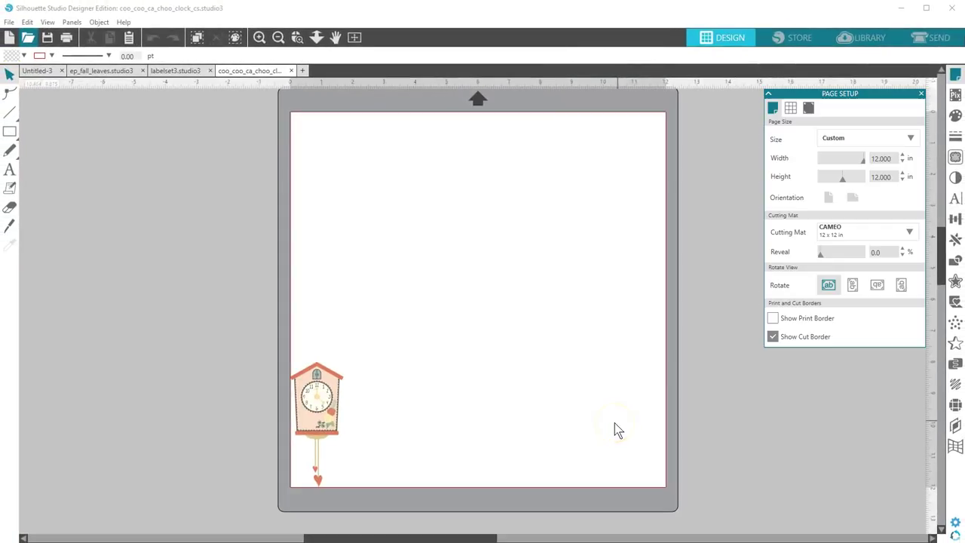
Step: Enlarge the clock to about 4.9 by 11.5 in, then ungroup it and undo two trial moves
{"action": "left_click", "coordinate": [328, 404]}
{"action": "left_click_drag", "start_coordinate": [347, 357], "coordinate": [517, 154]}
{"action": "left_click", "coordinate": [928, 39]}
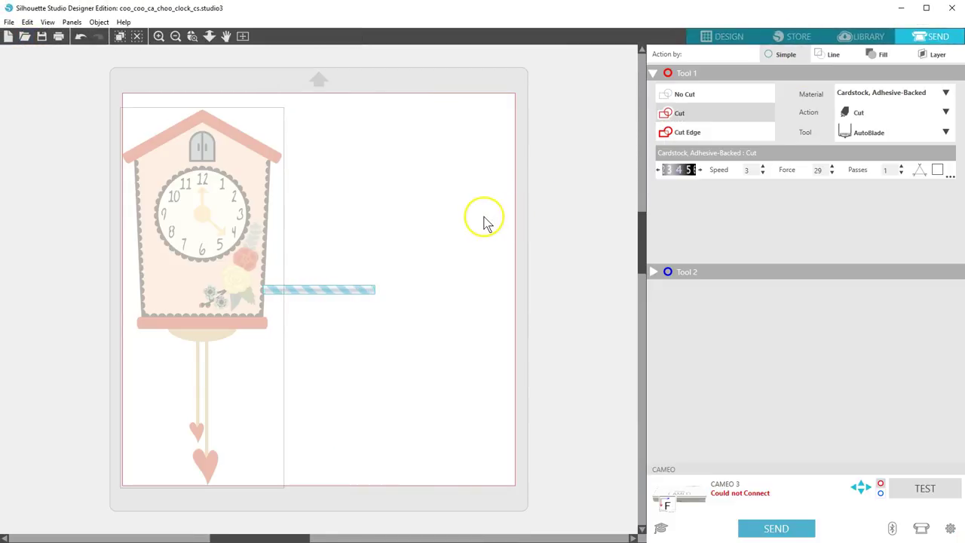
{"action": "right_click", "coordinate": [322, 214]}
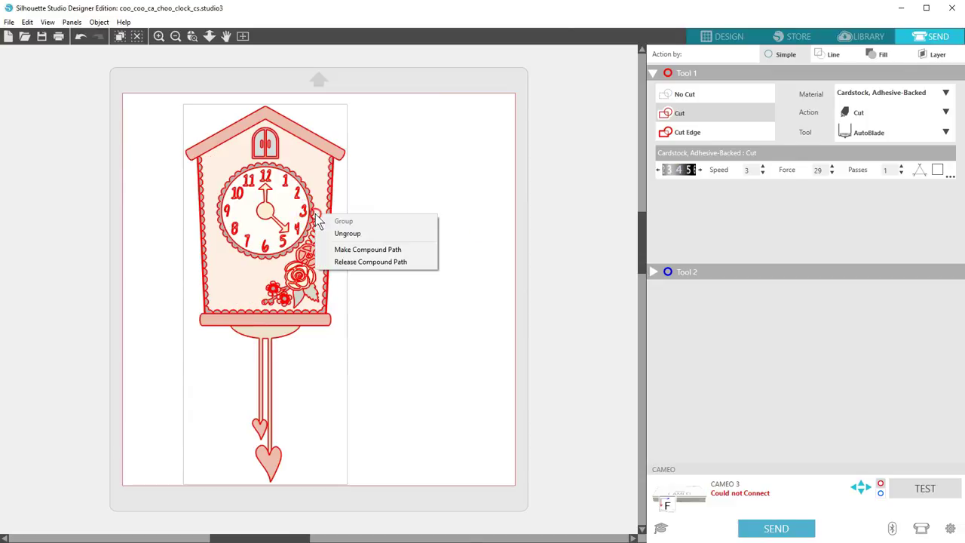
{"action": "left_click", "coordinate": [346, 233]}
{"action": "left_click_drag", "start_coordinate": [329, 149], "coordinate": [497, 148]}
{"action": "left_click_drag", "start_coordinate": [341, 323], "coordinate": [451, 318]}
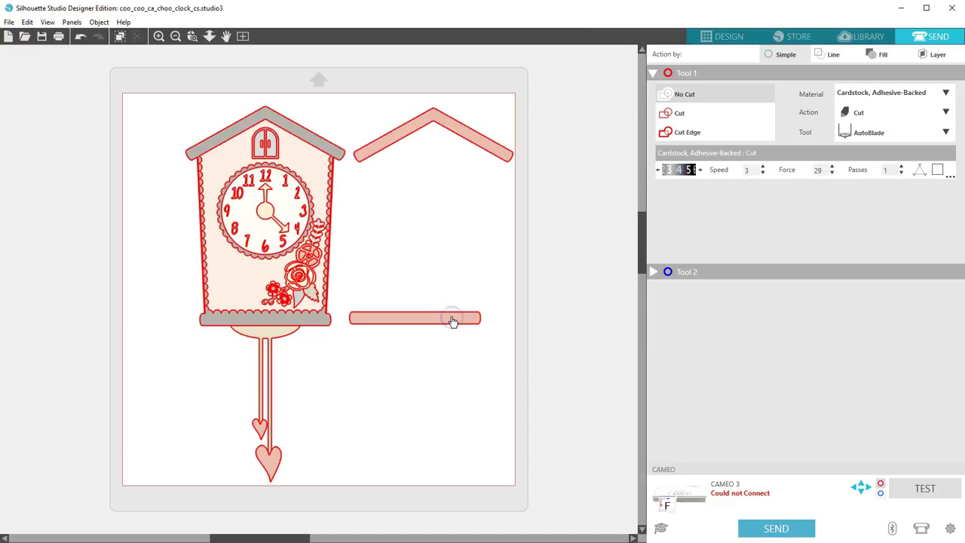
{"action": "key", "text": "ctrl+z"}
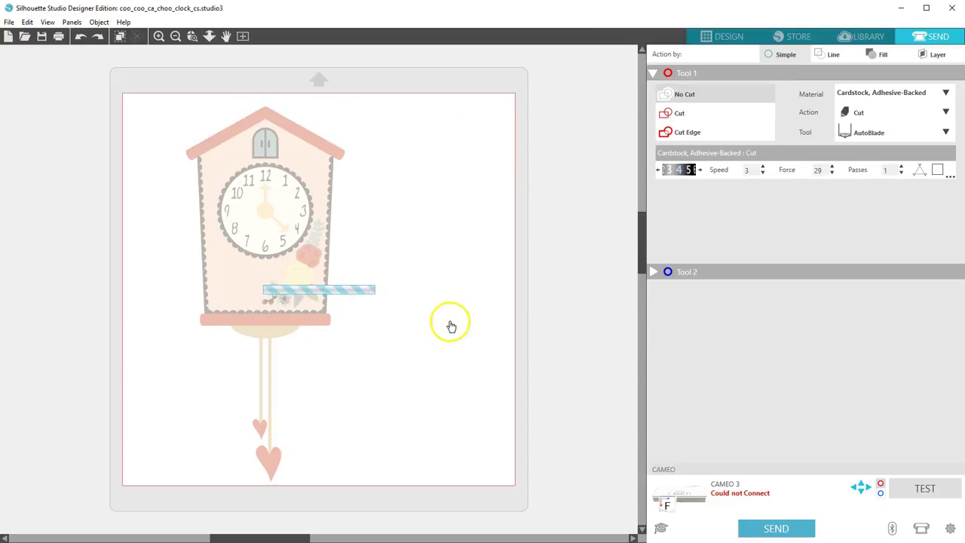
{"action": "key", "text": "ctrl+z"}
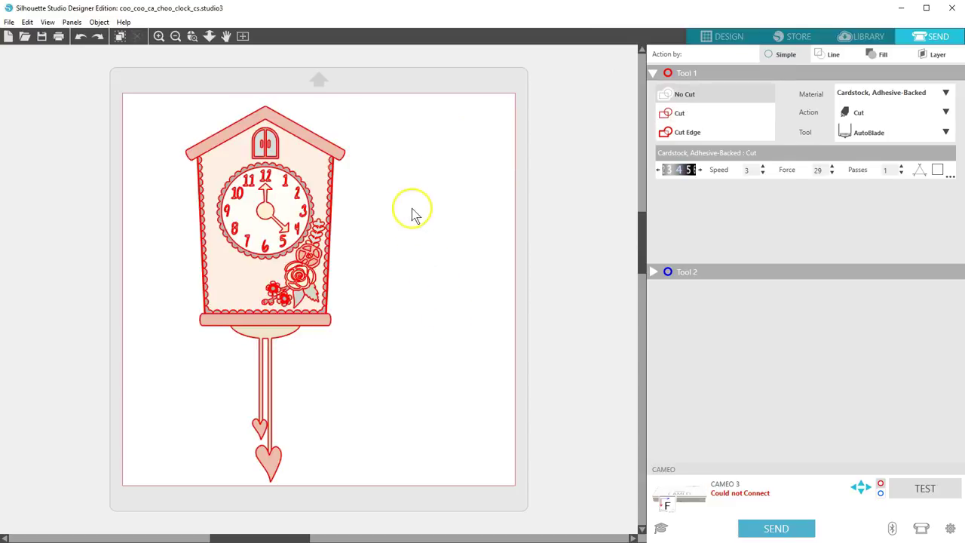
Step: Select all clock pieces, set them to Cut Edge, and return to Design
{"action": "left_click", "coordinate": [162, 100]}
{"action": "left_click_drag", "start_coordinate": [161, 99], "coordinate": [425, 493]}
{"action": "left_click", "coordinate": [688, 136]}
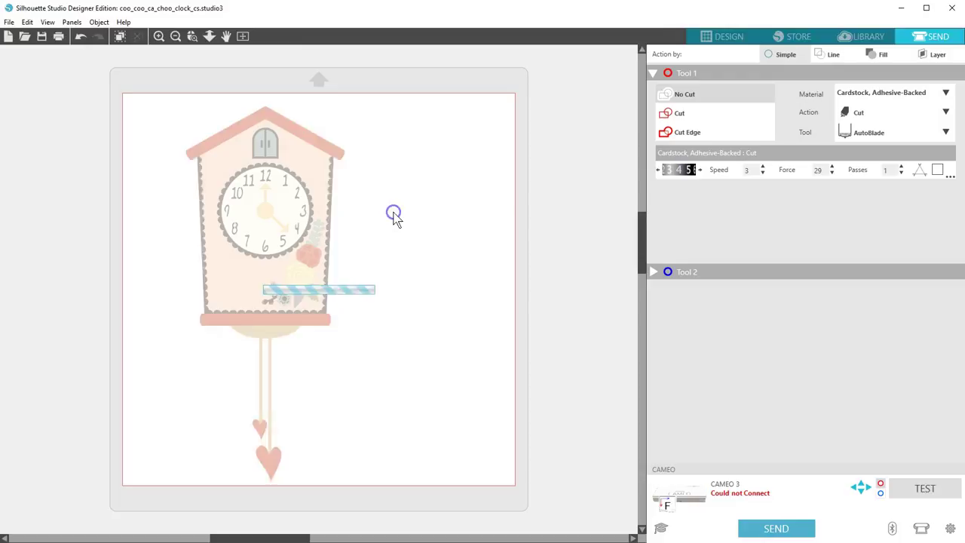
{"action": "left_click", "coordinate": [398, 219]}
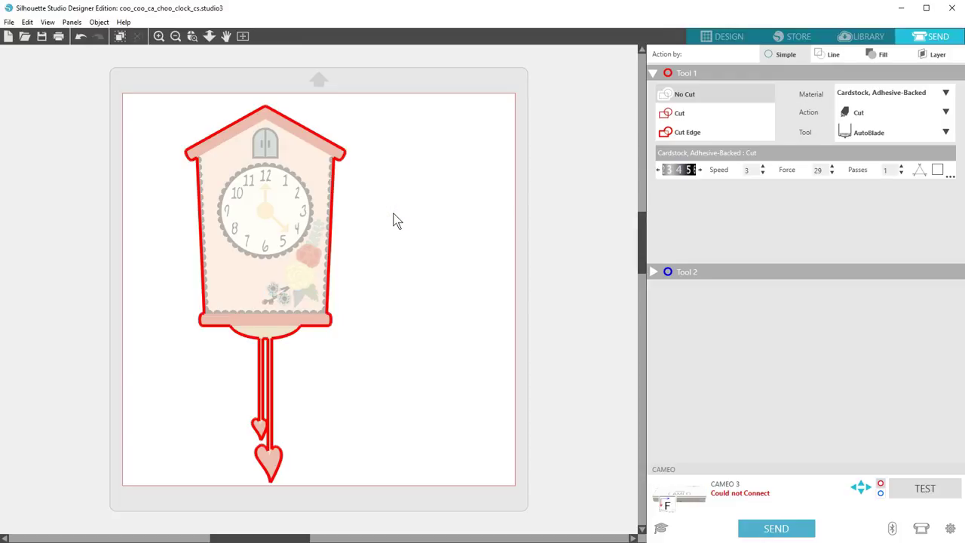
{"action": "left_click", "coordinate": [713, 36]}
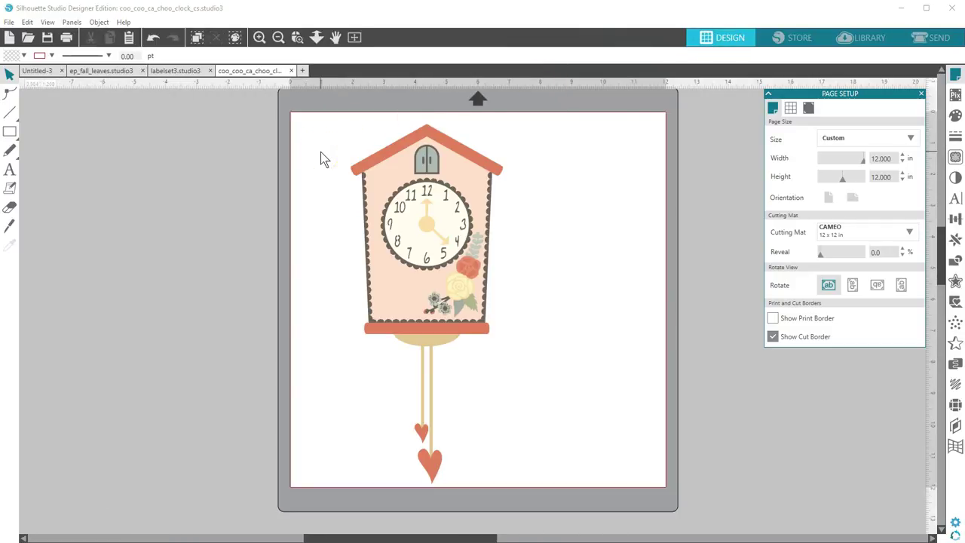
Step: Import the Teeny Tiny Card Kit - 2x3 Cards PDF as grouped vectors
{"action": "left_click", "coordinate": [28, 37]}
{"action": "double_click", "coordinate": [138, 187]}
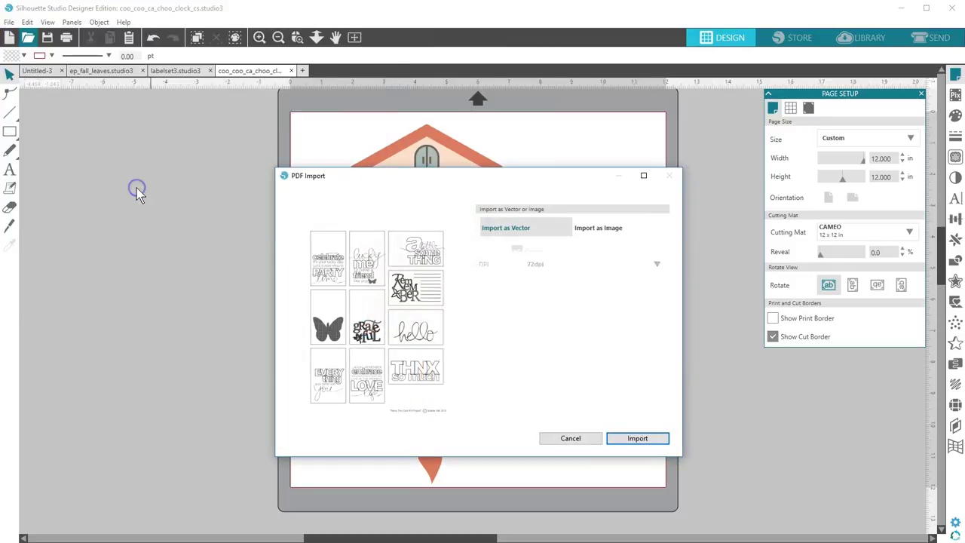
{"action": "left_click", "coordinate": [517, 251]}
{"action": "left_click", "coordinate": [617, 437]}
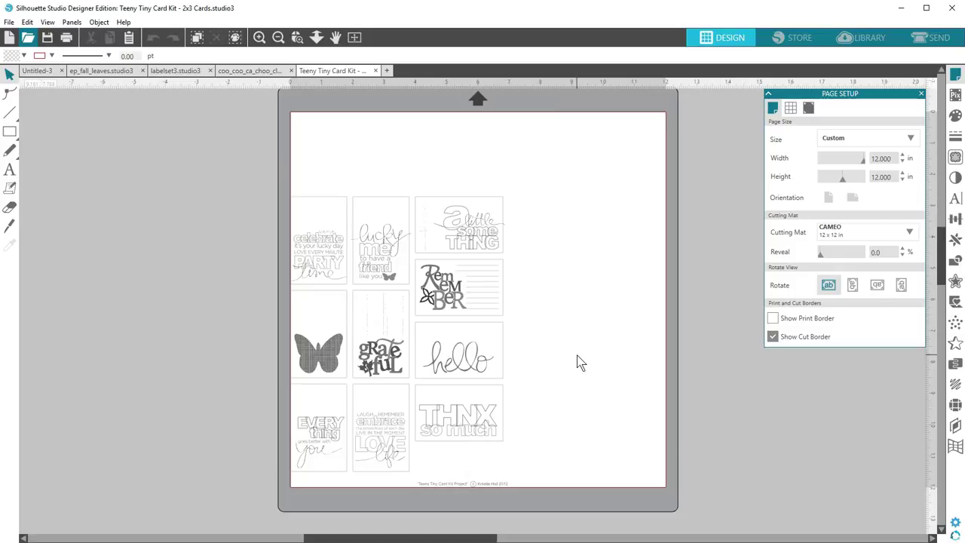
Step: Set the card group to Cut Edge in the Send panel
{"action": "left_click_drag", "start_coordinate": [265, 173], "coordinate": [571, 506]}
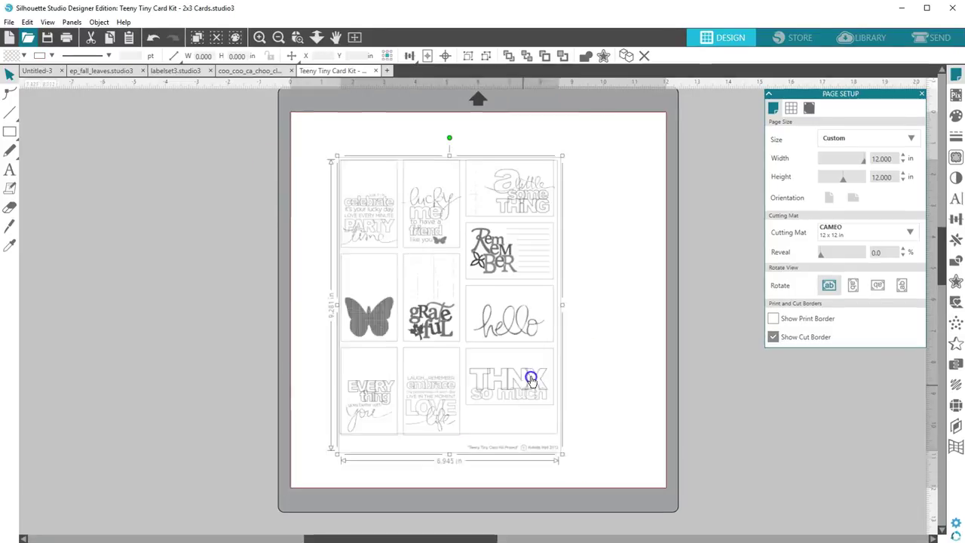
{"action": "left_click", "coordinate": [933, 38]}
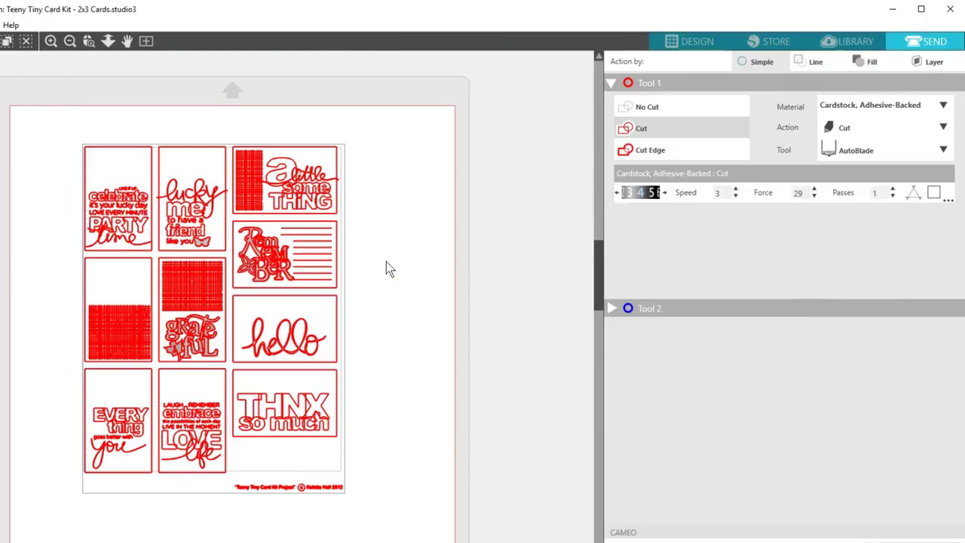
{"action": "left_click", "coordinate": [658, 107]}
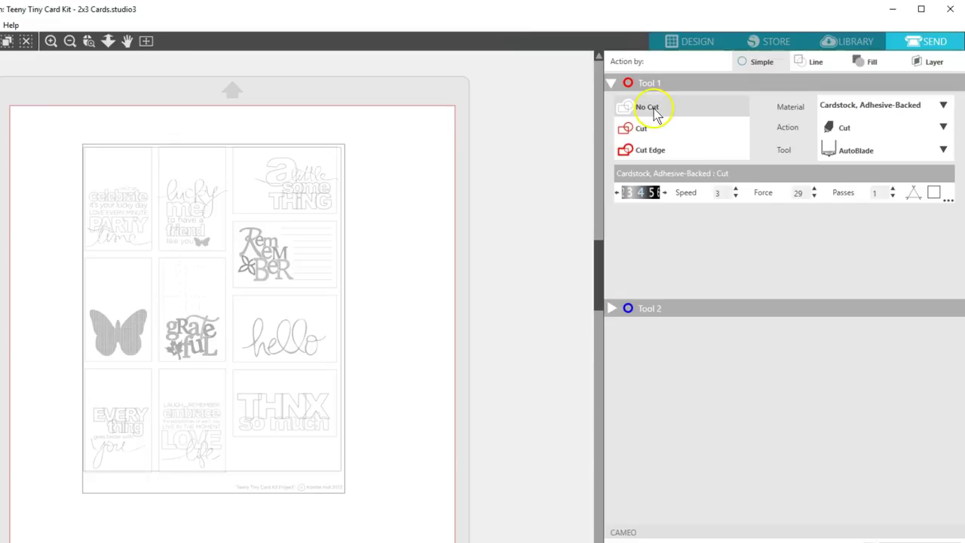
{"action": "left_click", "coordinate": [426, 155]}
{"action": "left_click", "coordinate": [350, 151]}
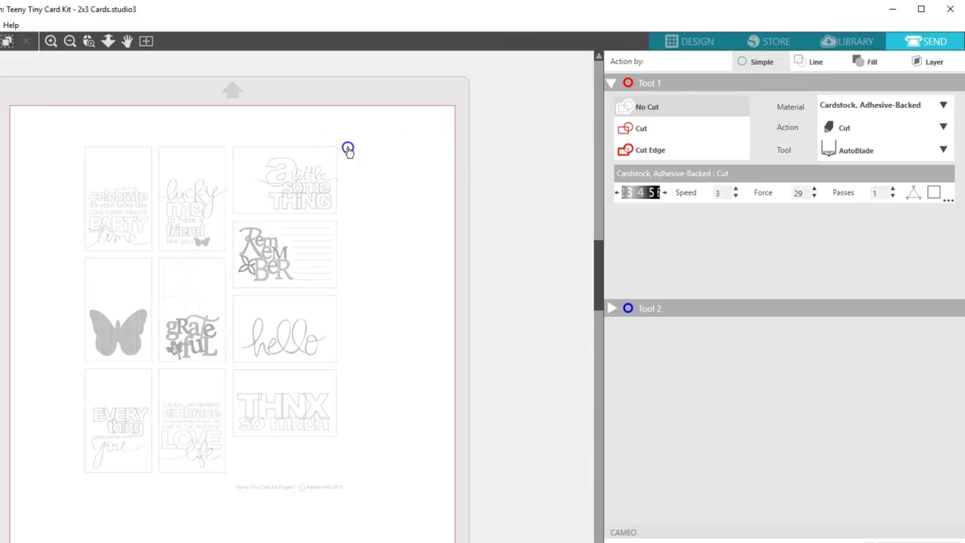
{"action": "left_click", "coordinate": [637, 150]}
{"action": "left_click", "coordinate": [424, 191]}
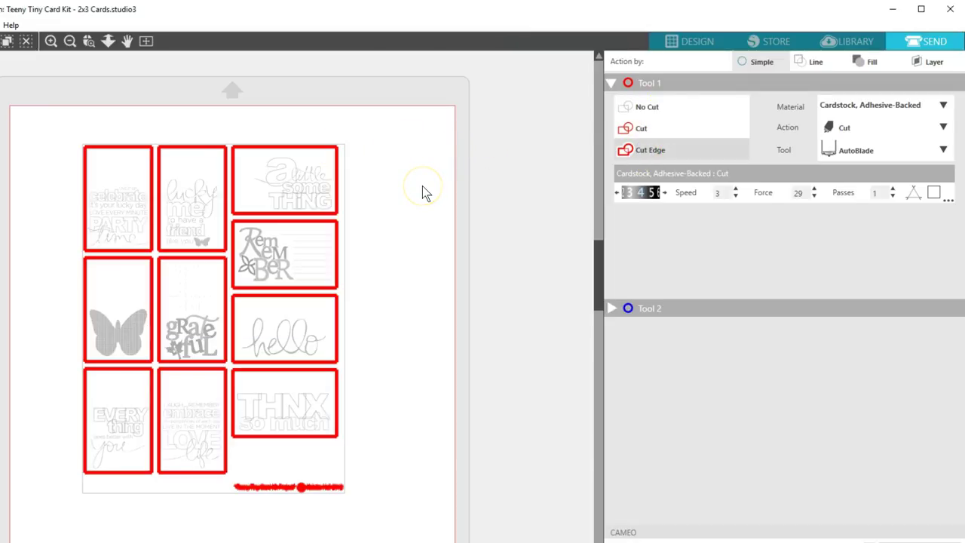
Step: Ungroup the card kit and set the credit line beneath the cards to No Cut
{"action": "right_click", "coordinate": [334, 226]}
{"action": "left_click", "coordinate": [370, 256]}
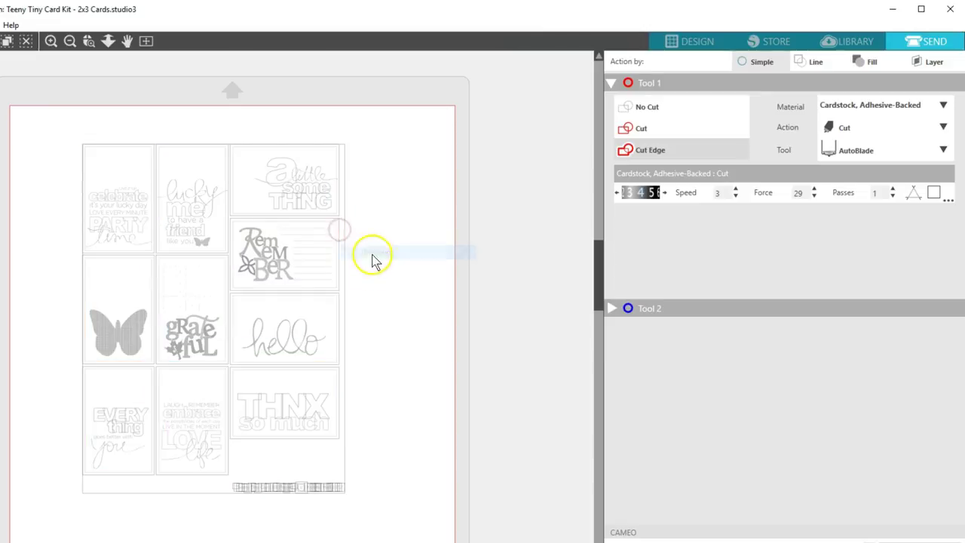
{"action": "left_click", "coordinate": [383, 481]}
{"action": "left_click", "coordinate": [252, 491]}
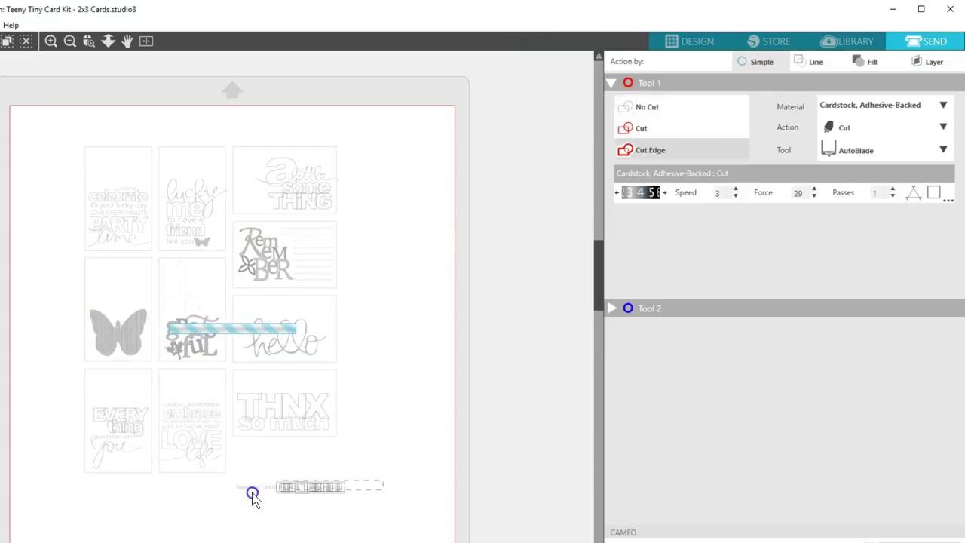
{"action": "left_click", "coordinate": [653, 108]}
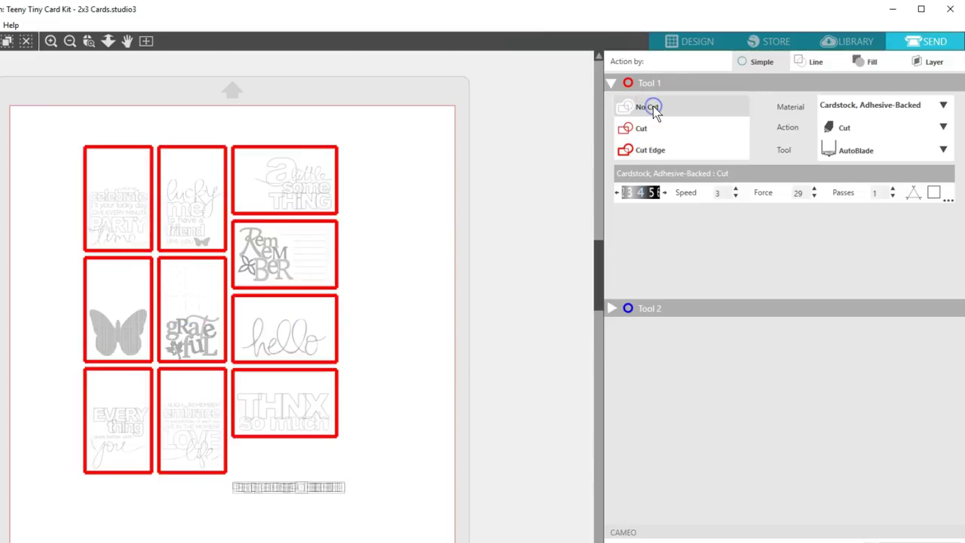
Step: Switch back to Design with a custom 12 x 12 in page and deselect the credit text
{"action": "left_click", "coordinate": [688, 43]}
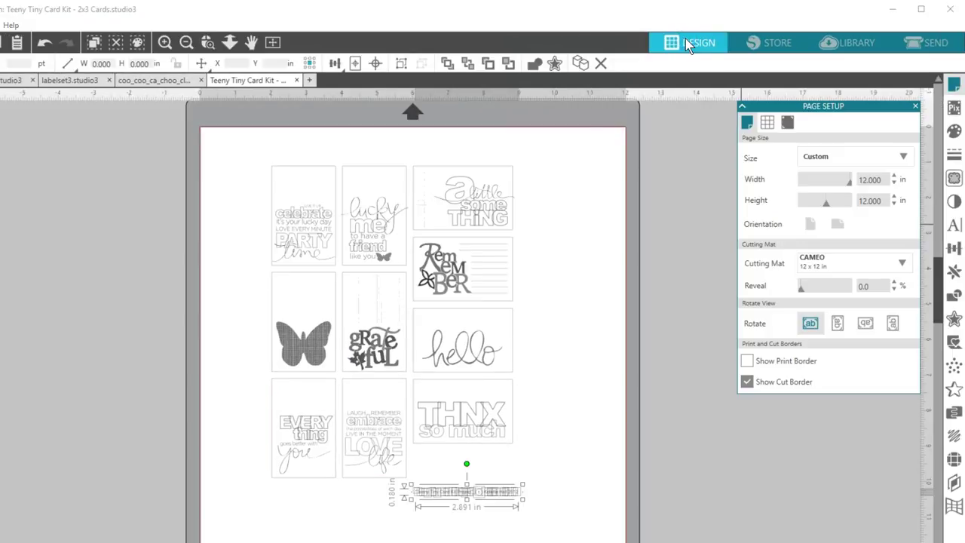
{"action": "left_click", "coordinate": [762, 117]}
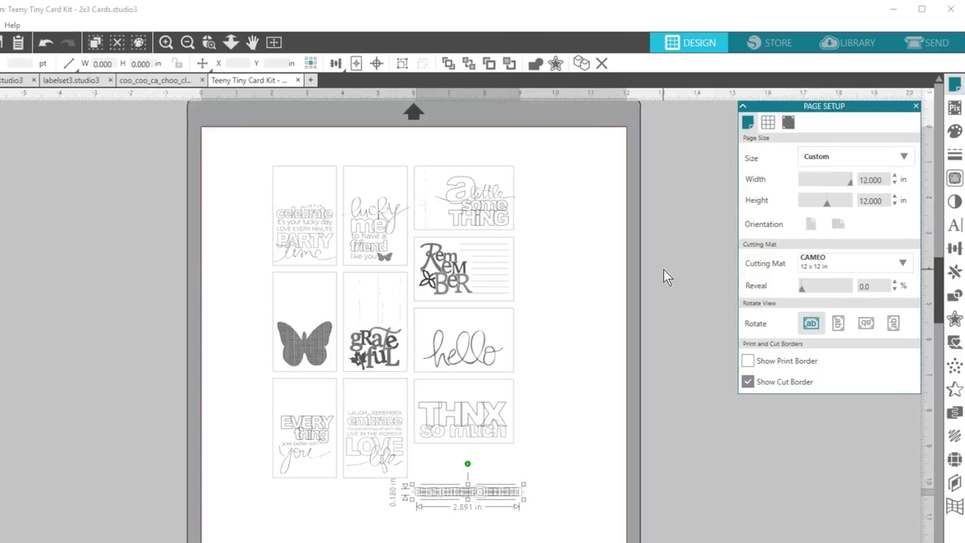
{"action": "left_click", "coordinate": [685, 250]}
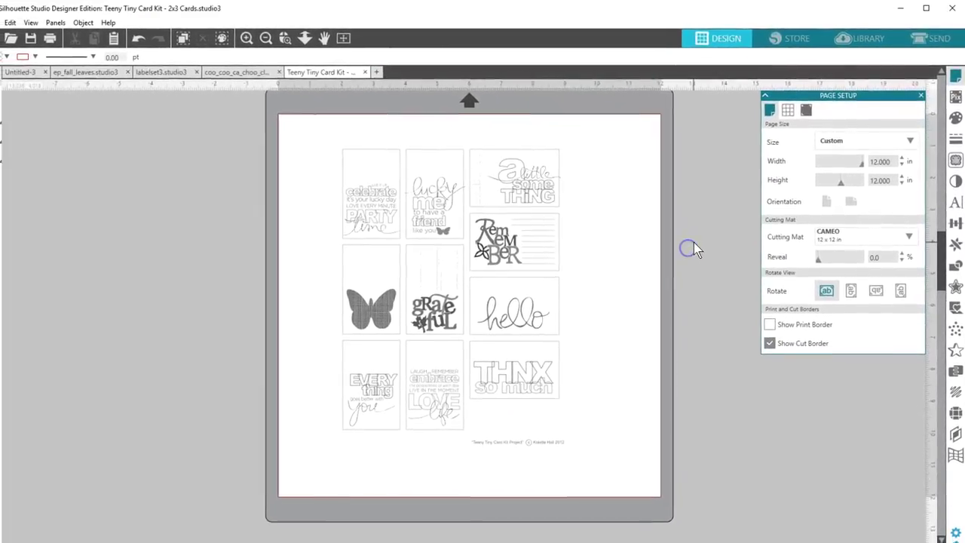